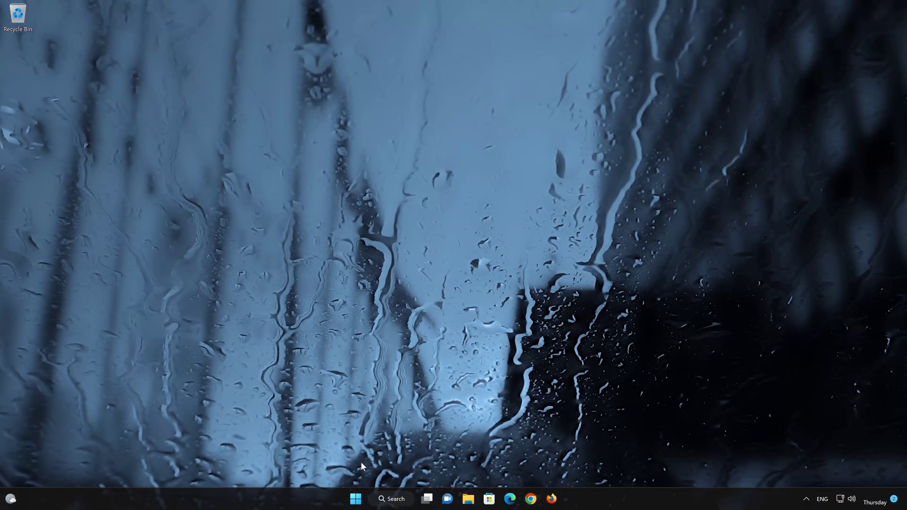
Open Settings to Apps > Installed apps and find Hotspot Shield VPN - Wifi Proxy (47.1 MB).
left_click(356, 499)
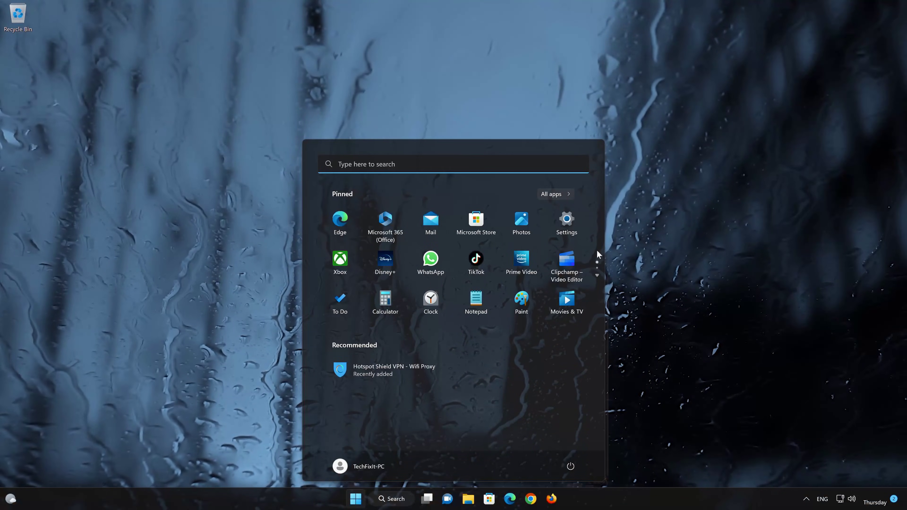
left_click(575, 221)
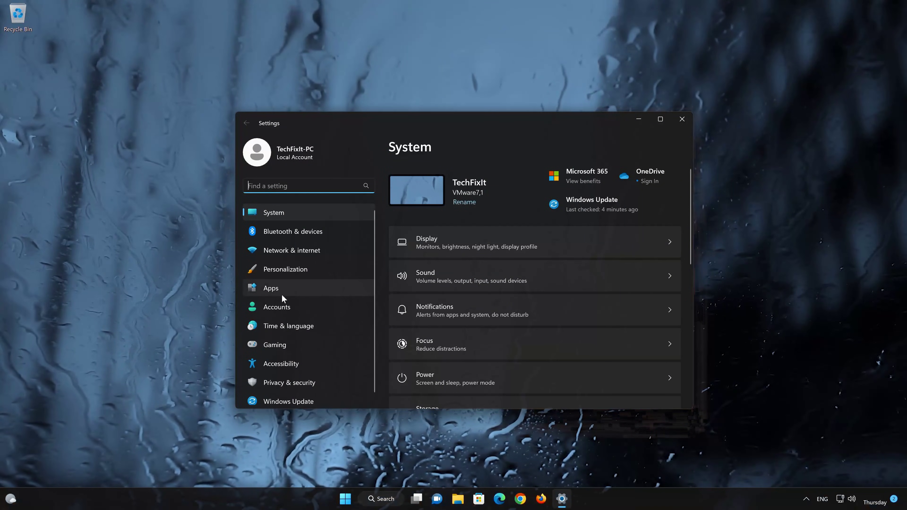
left_click(300, 292)
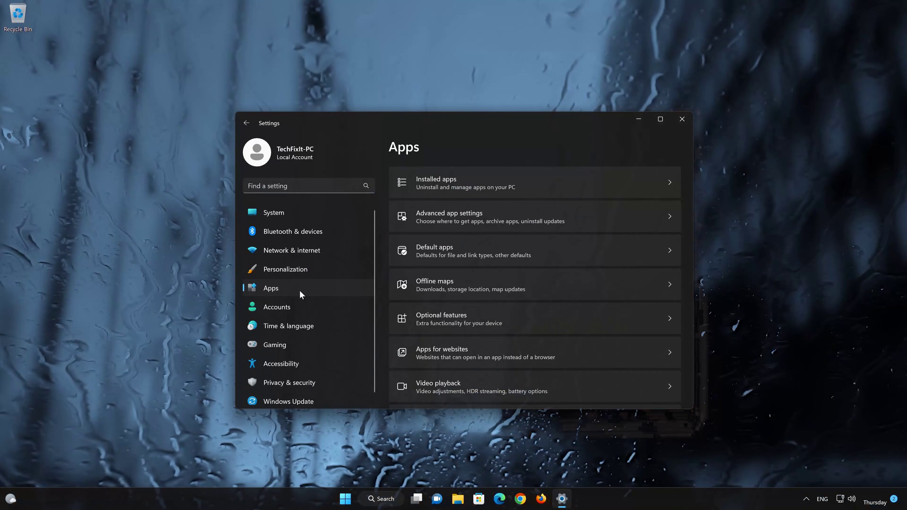
left_click(503, 188)
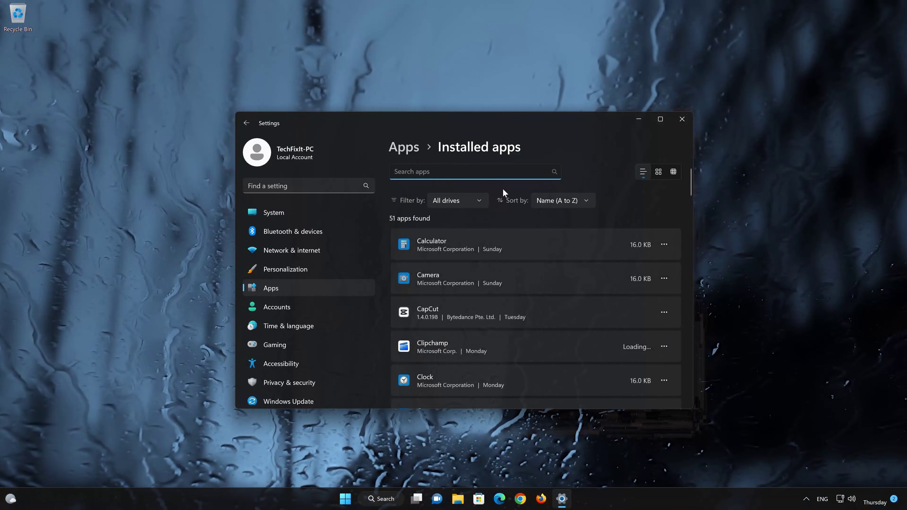
scroll(507, 244, "down", 7)
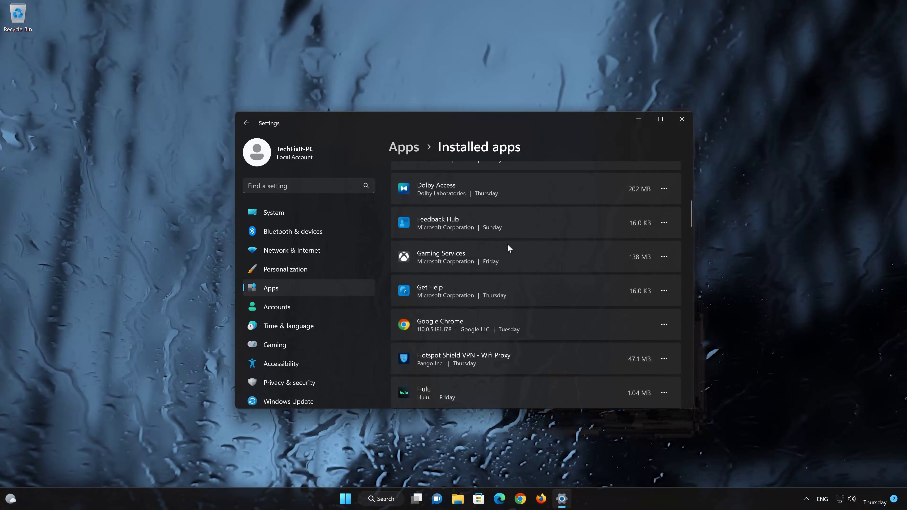
scroll(508, 247, "down", 3)
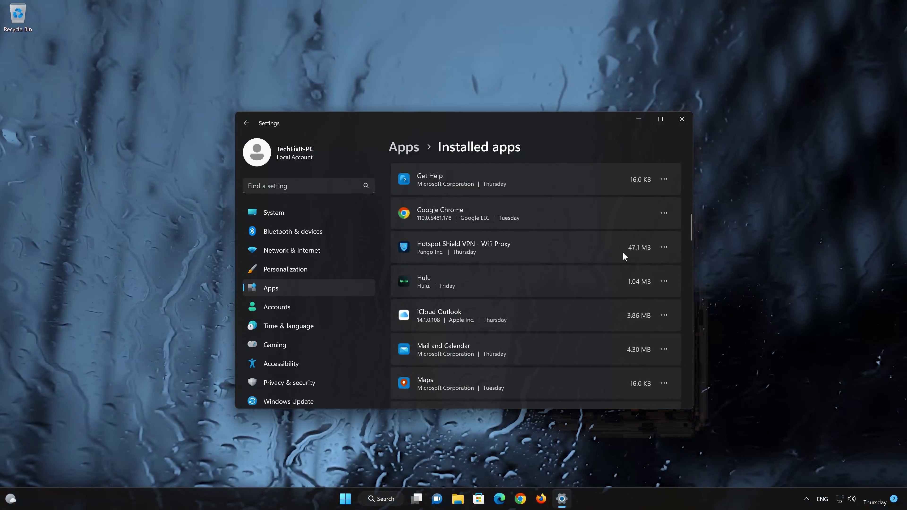
Repair Hotspot Shield VPN - Wifi Proxy from its Advanced options page.
left_click(668, 246)
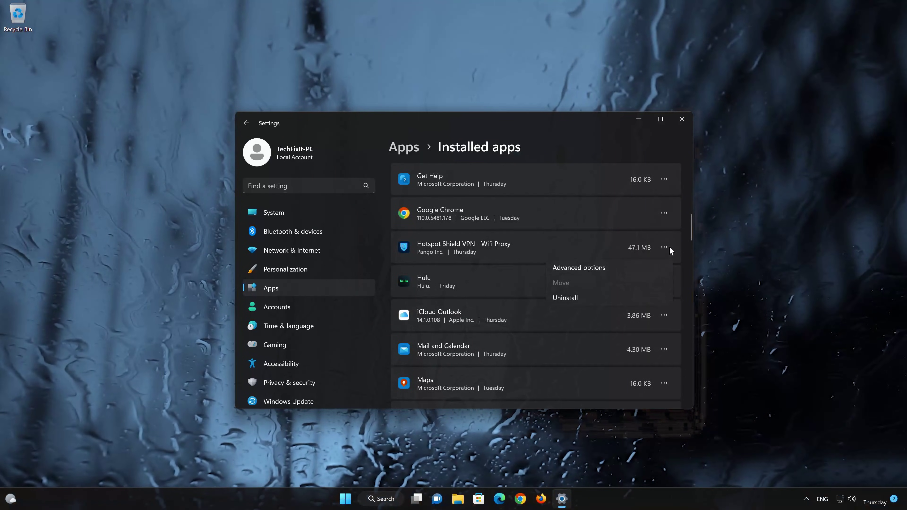
left_click(610, 271)
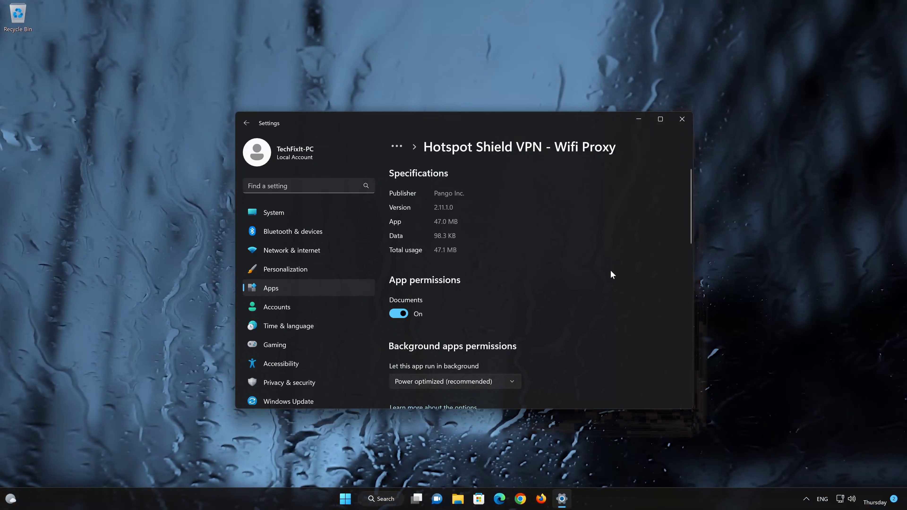
scroll(611, 271, "down", 3)
scroll(611, 271, "down", 5)
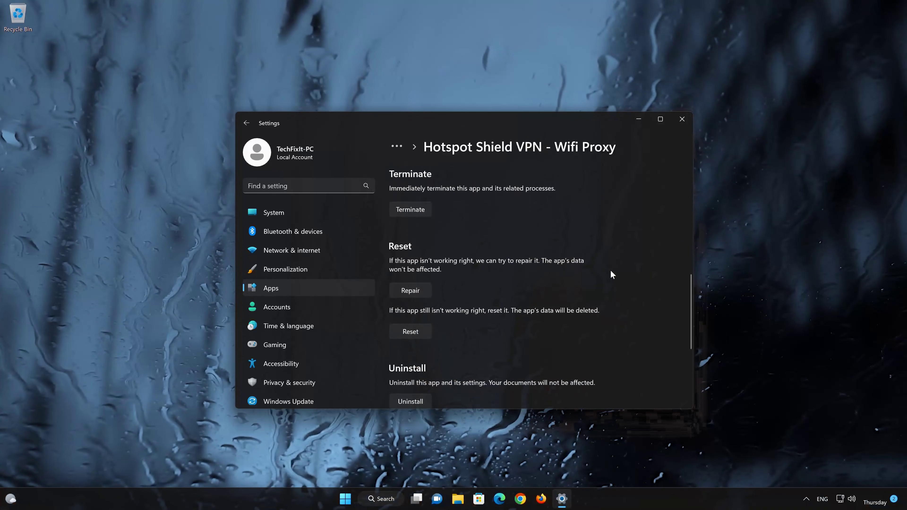
scroll(596, 267, "down", 2)
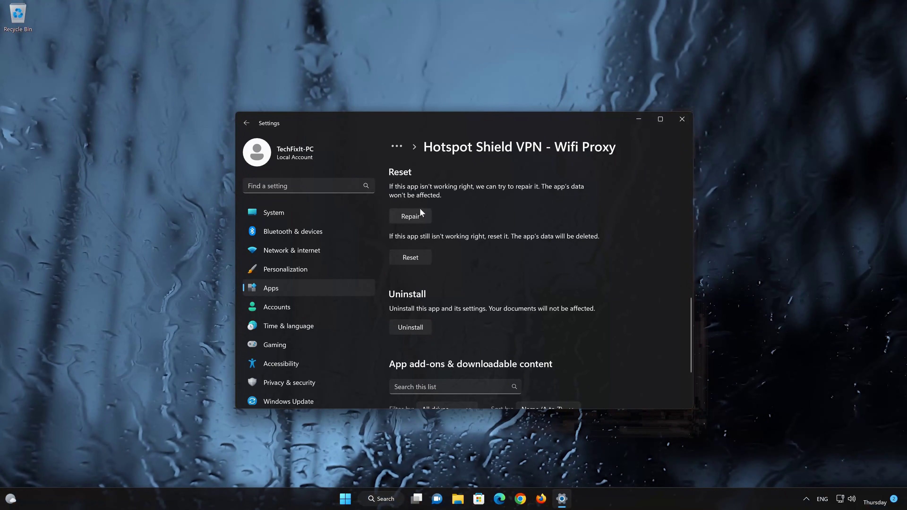
left_click(409, 217)
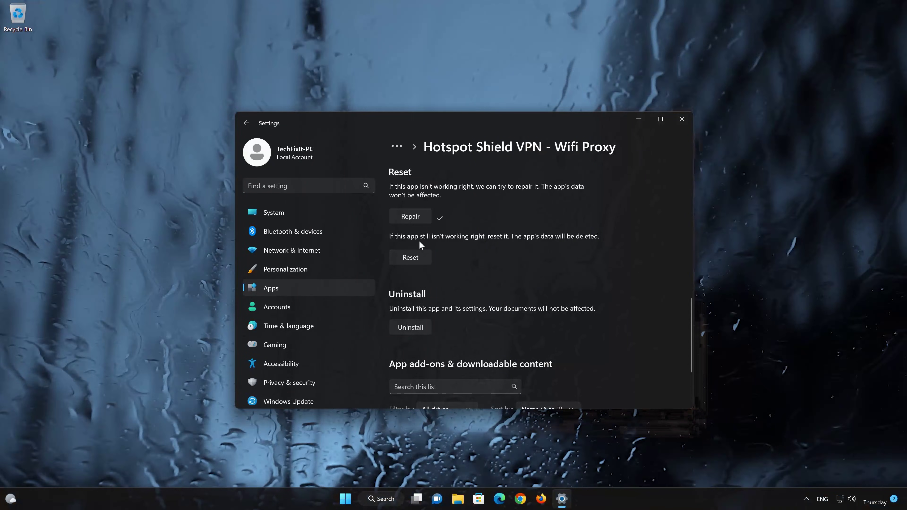
Reset Hotspot Shield VPN, confirming permanent deletion of its app data.
left_click(415, 257)
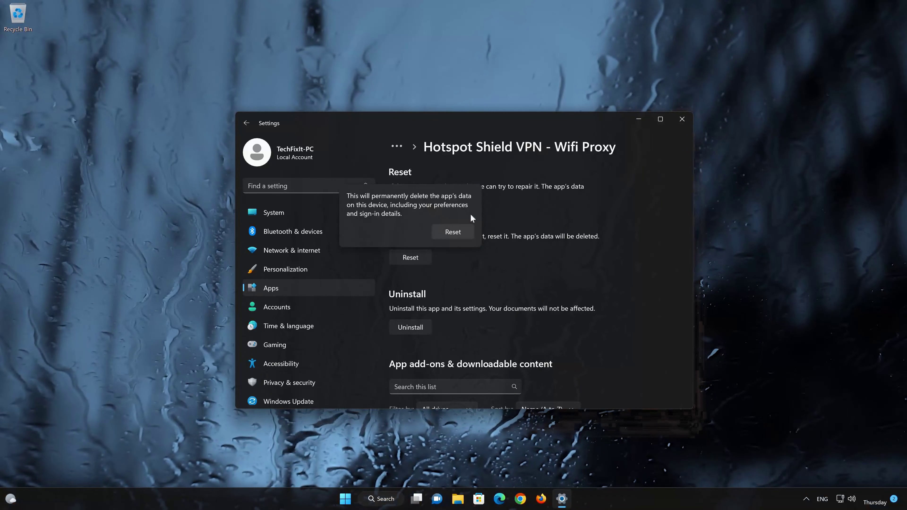
left_click(452, 233)
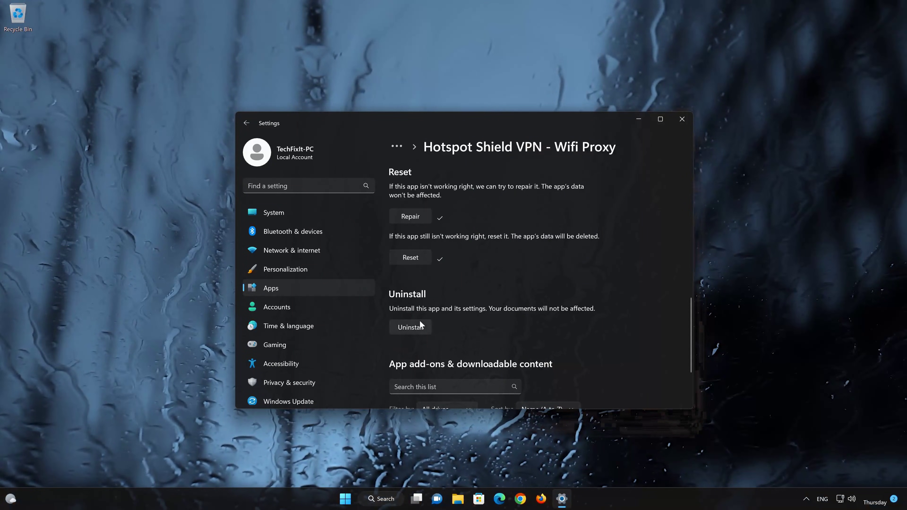
Uninstall Hotspot Shield VPN - Wifi Proxy, confirm it, and close the Settings window.
left_click(409, 327)
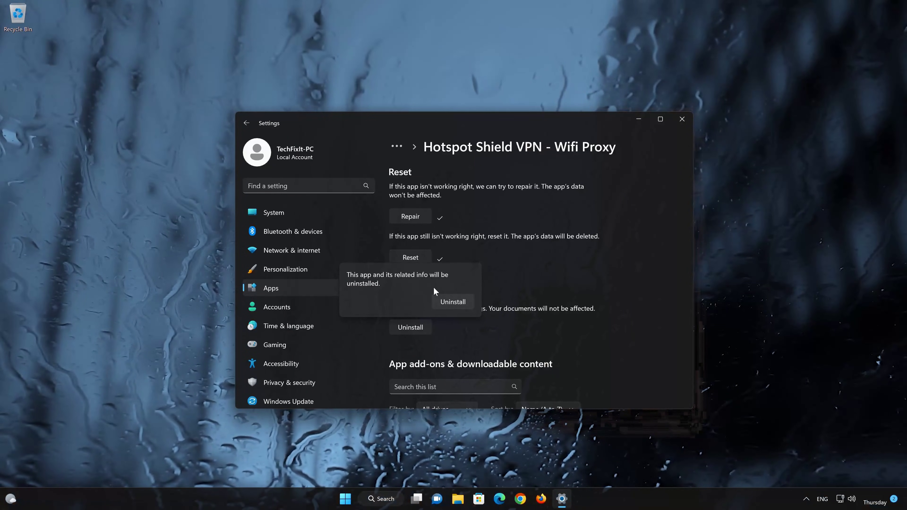
left_click(456, 304)
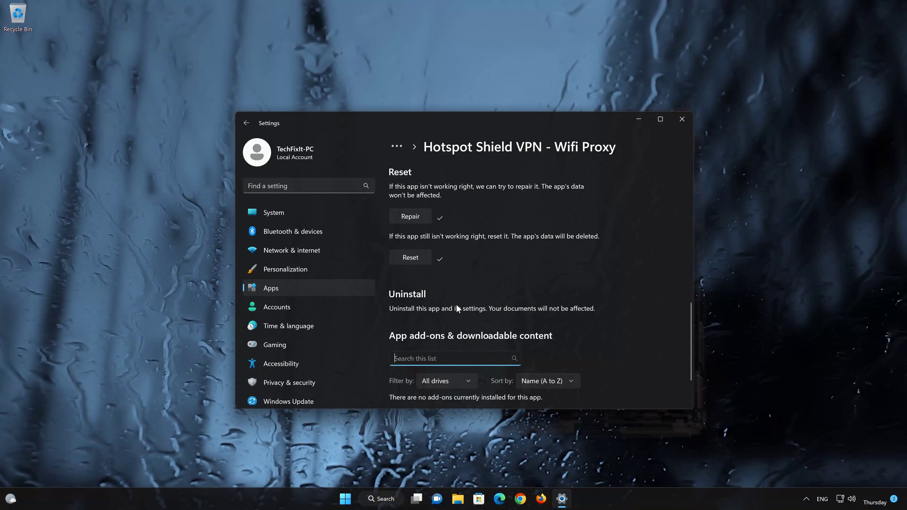
left_click(679, 117)
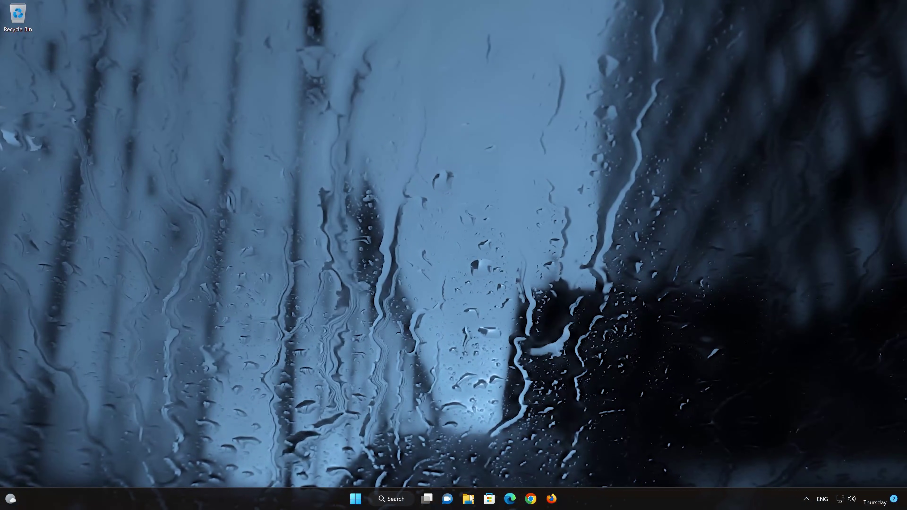
Search Microsoft Store for 'hotspot shield' and open the Hotspot Shield VPN - Wifi Proxy page.
left_click(496, 499)
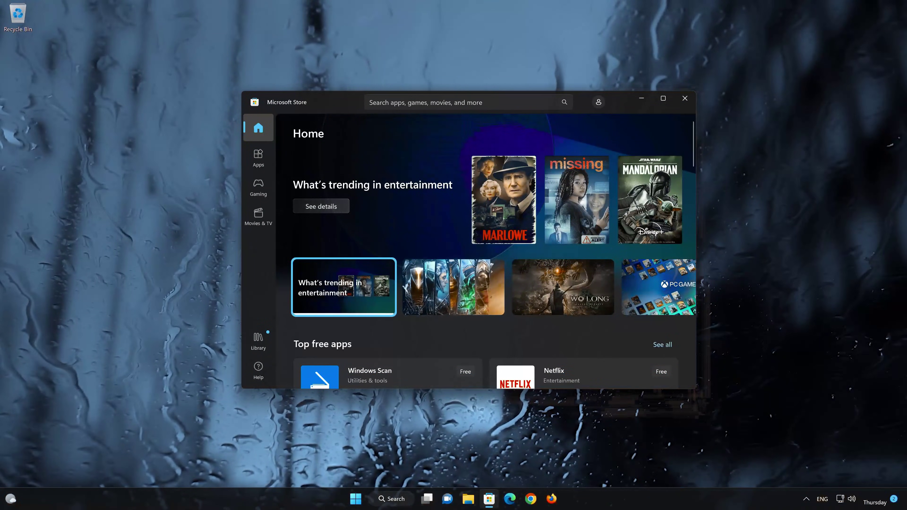
left_click(460, 103)
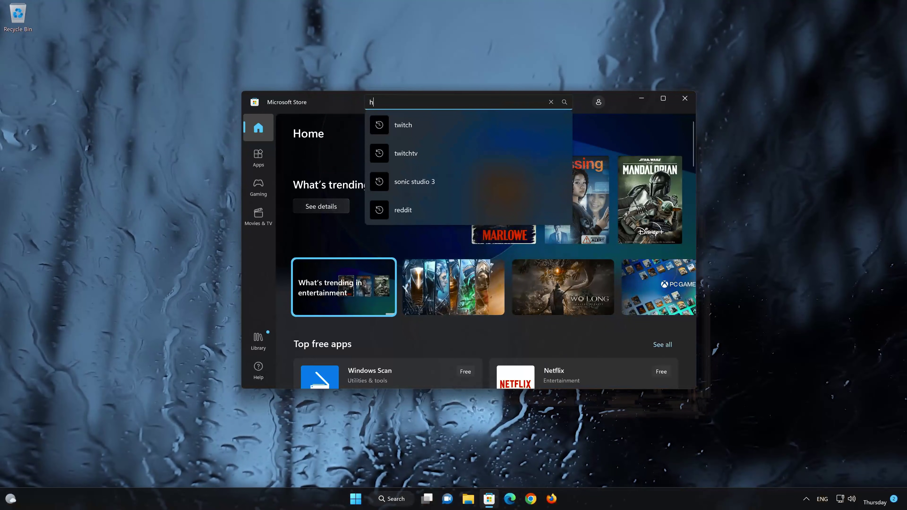
type("hots")
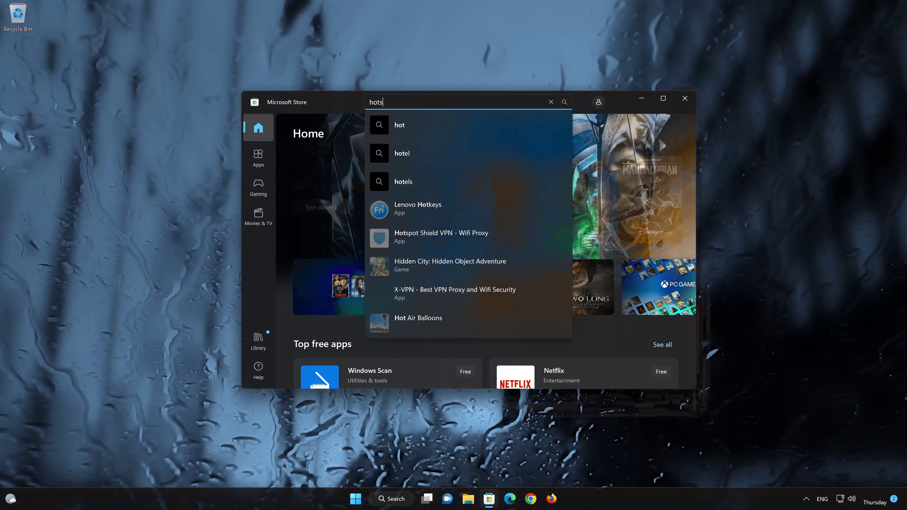
type("pot shield")
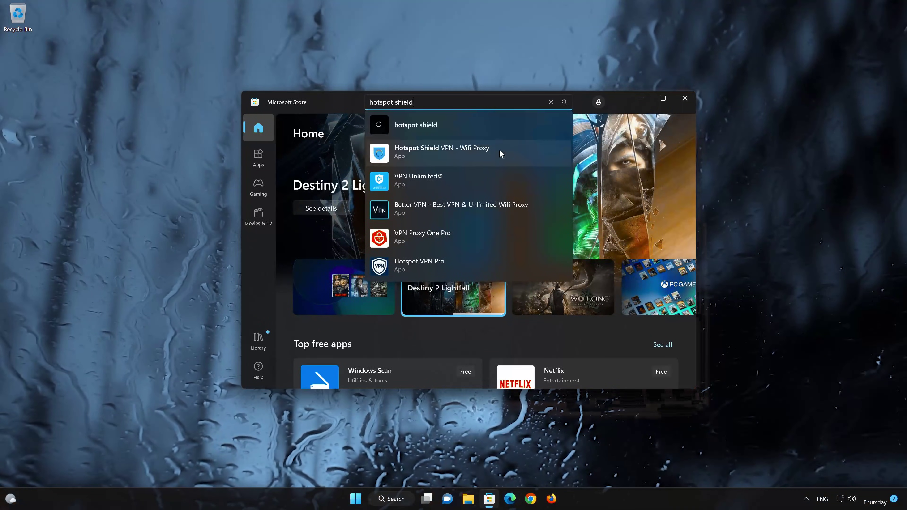
left_click(465, 151)
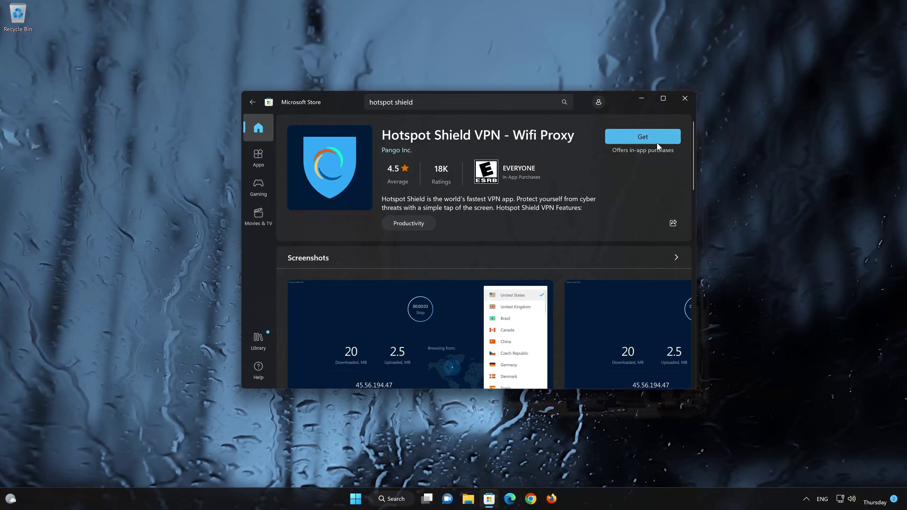
Install Hotspot Shield VPN from the Store with Get, then launch it once downloaded.
left_click(646, 136)
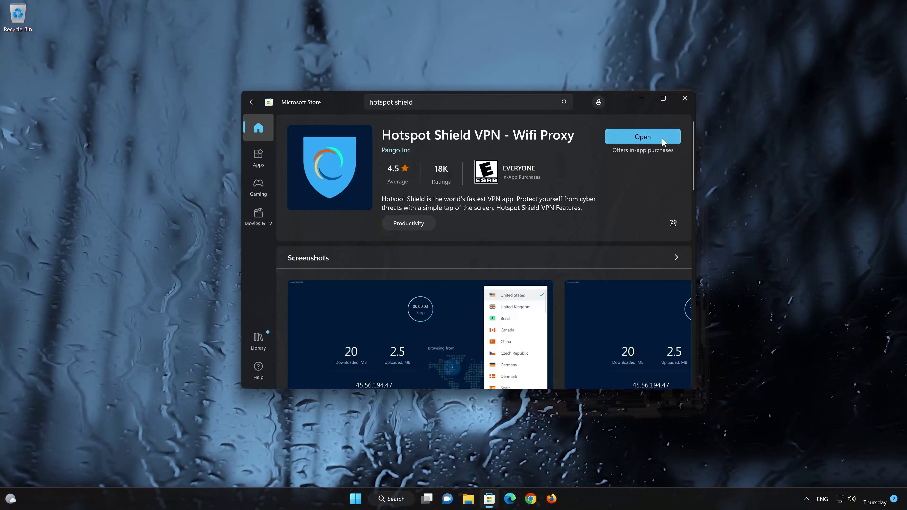
left_click(641, 137)
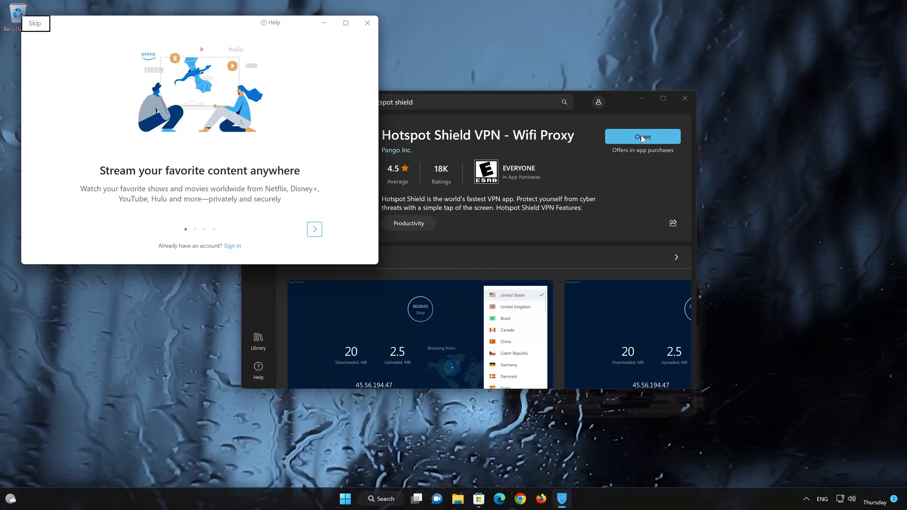
Advance through the onboarding pages, choose the free Basic plan, and decline the Premium offer.
left_click(313, 234)
left_click(314, 231)
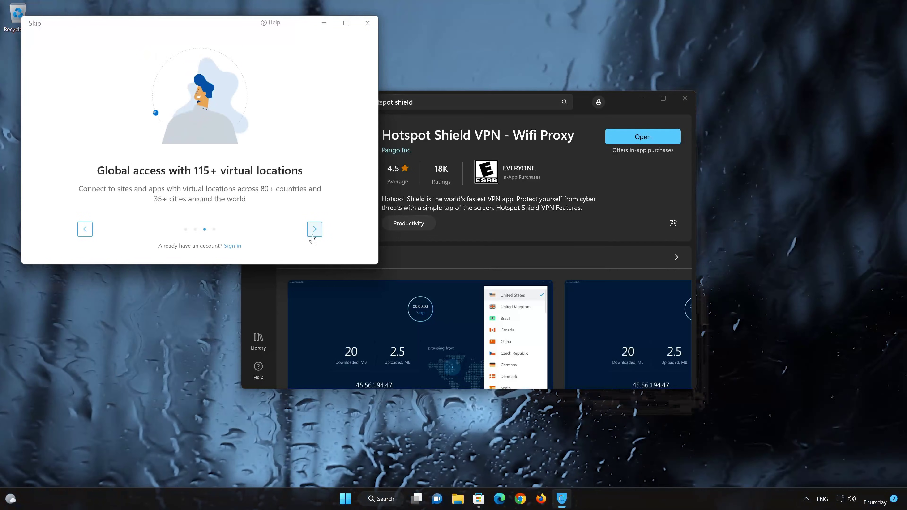
left_click(313, 236)
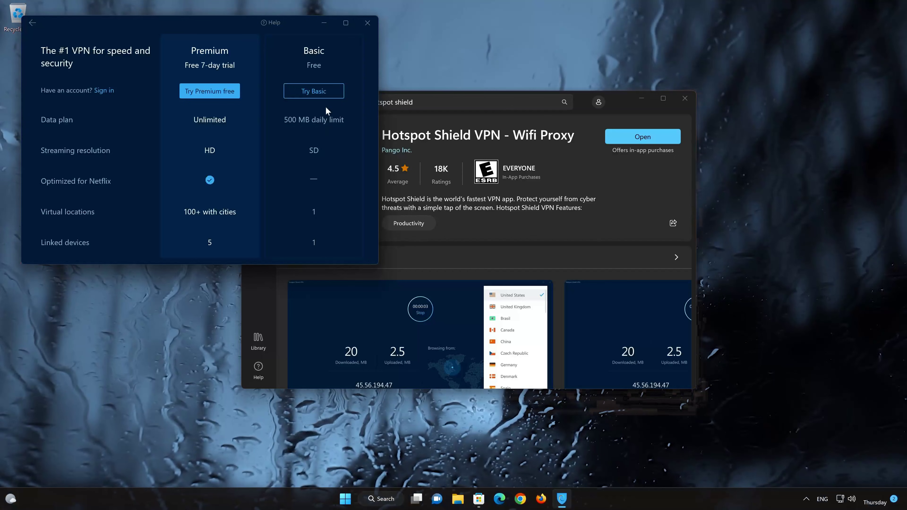
left_click(325, 95)
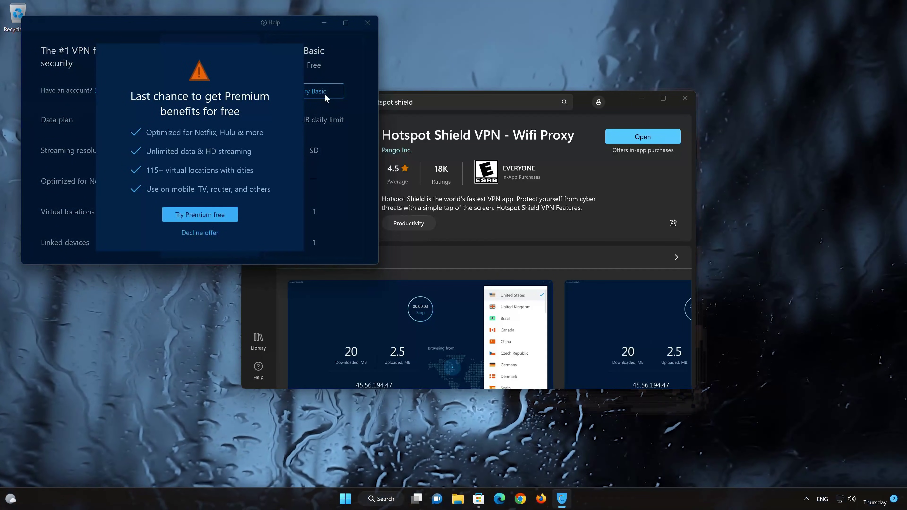
left_click(205, 234)
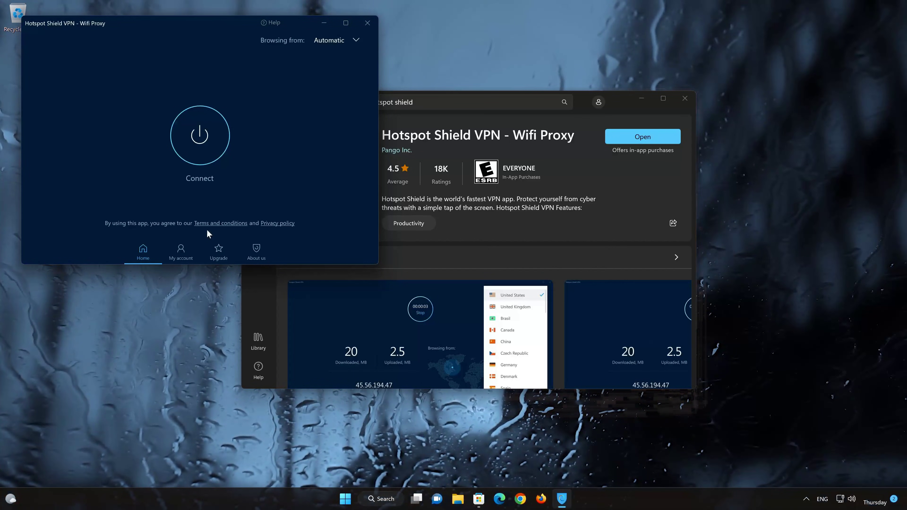
Pick Germany as the browsing-from location, find it Premium-only, and close the VPN app.
left_click(352, 44)
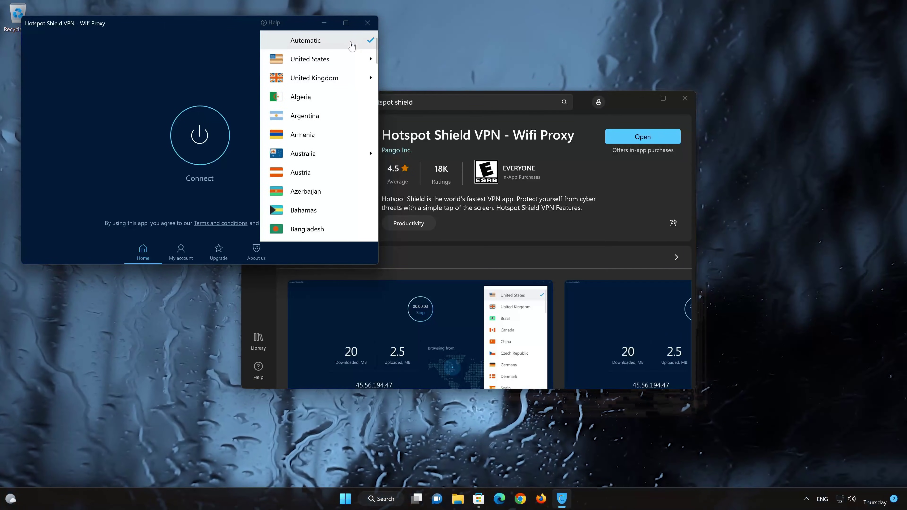
scroll(341, 111, "down", 4)
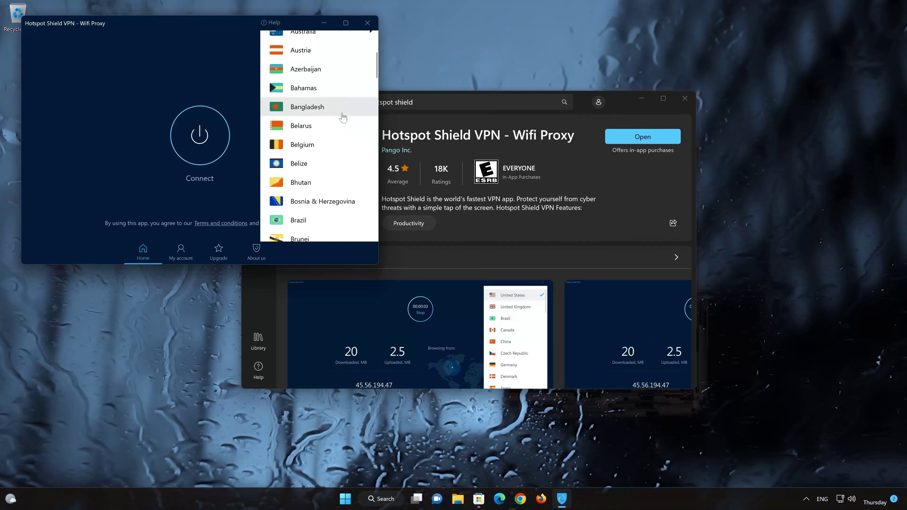
scroll(342, 117, "down", 4)
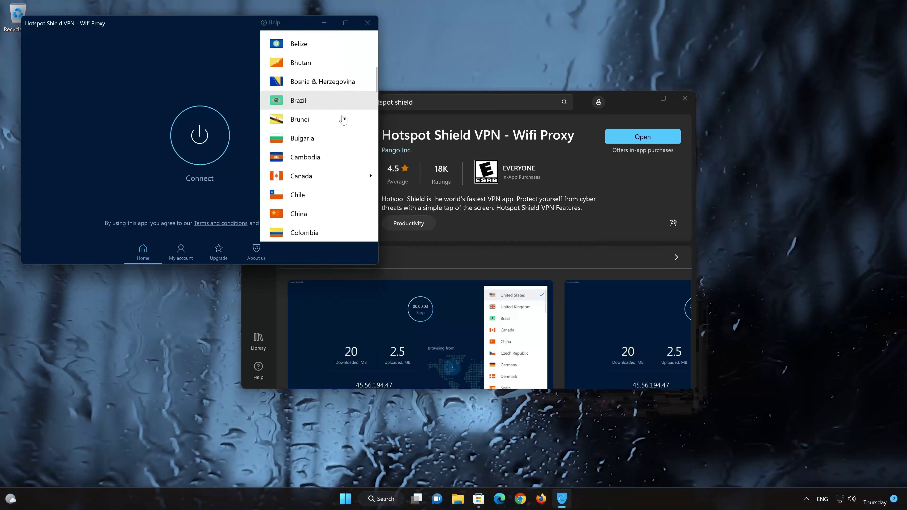
scroll(343, 119, "down", 4)
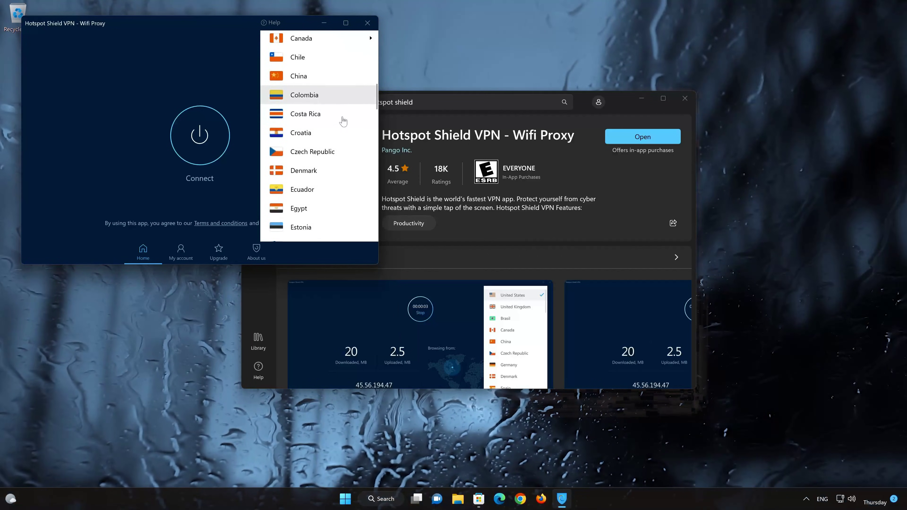
scroll(342, 120, "down", 5)
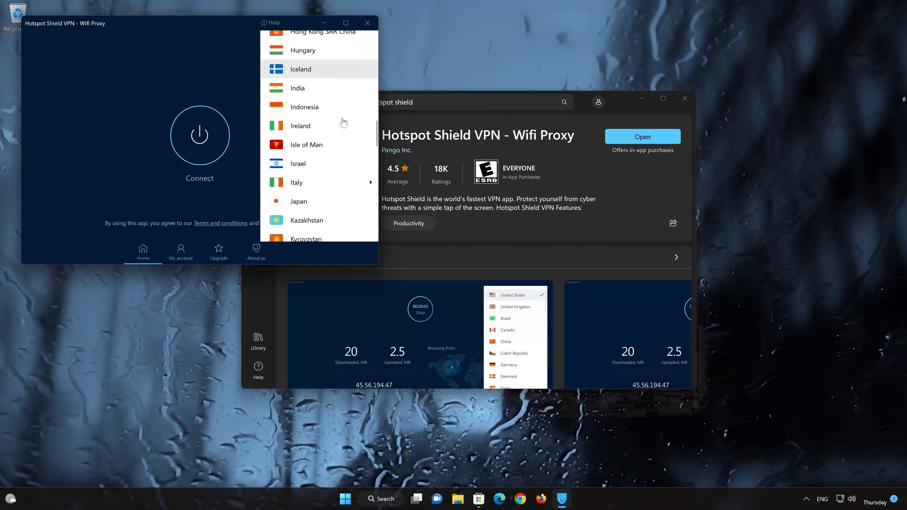
scroll(342, 122, "down", 3)
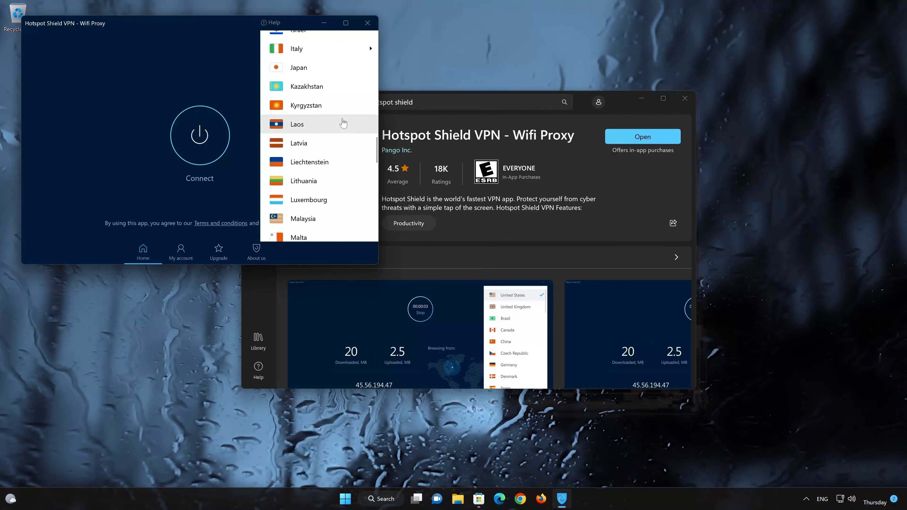
scroll(342, 122, "up", 3)
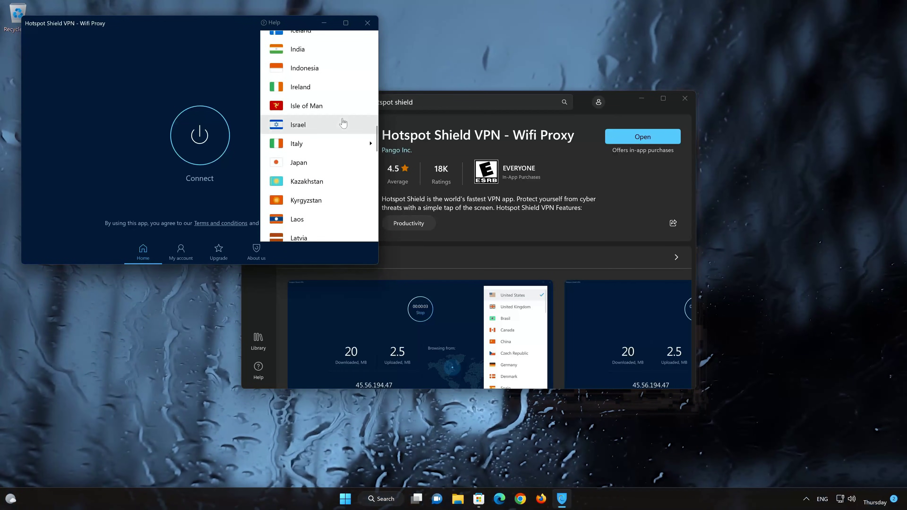
scroll(343, 123, "up", 3)
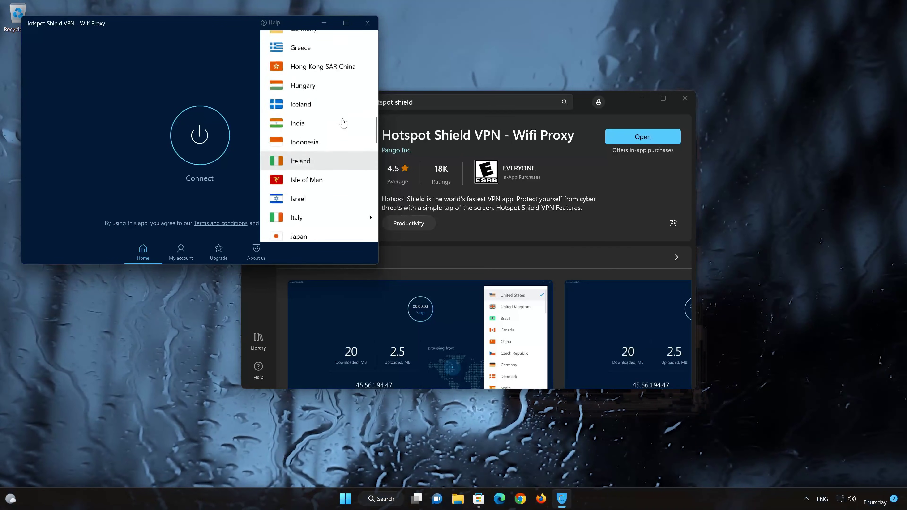
scroll(343, 122, "up", 2)
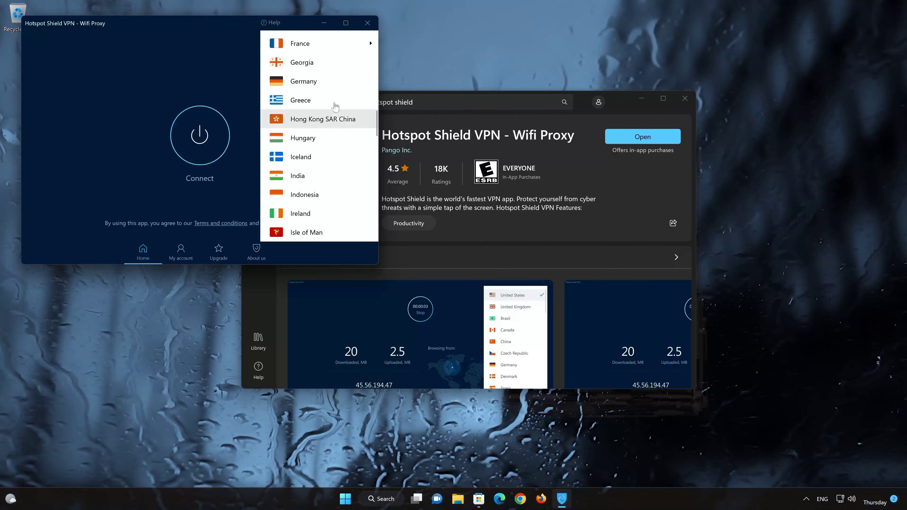
left_click(323, 88)
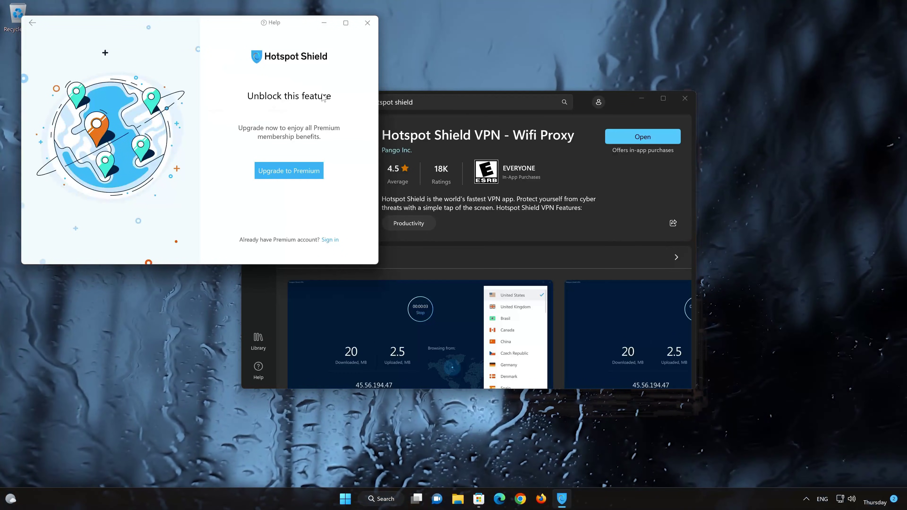
left_click(368, 24)
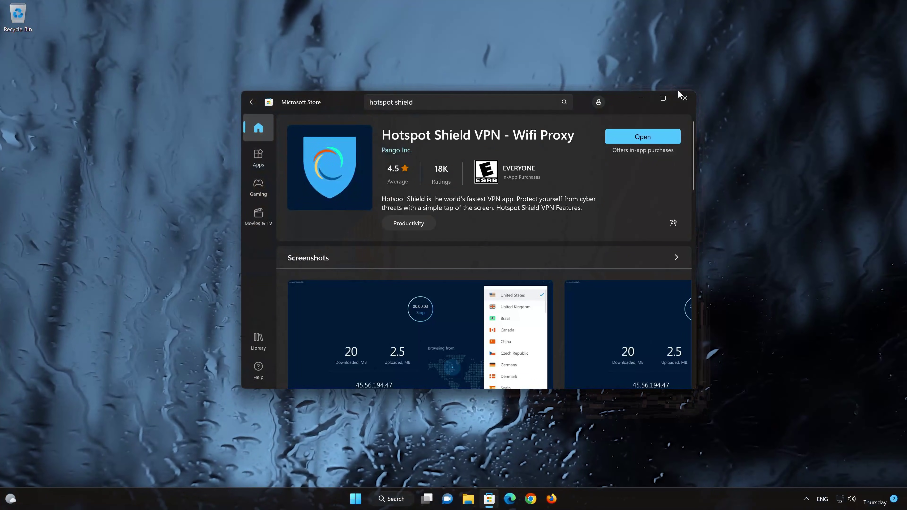